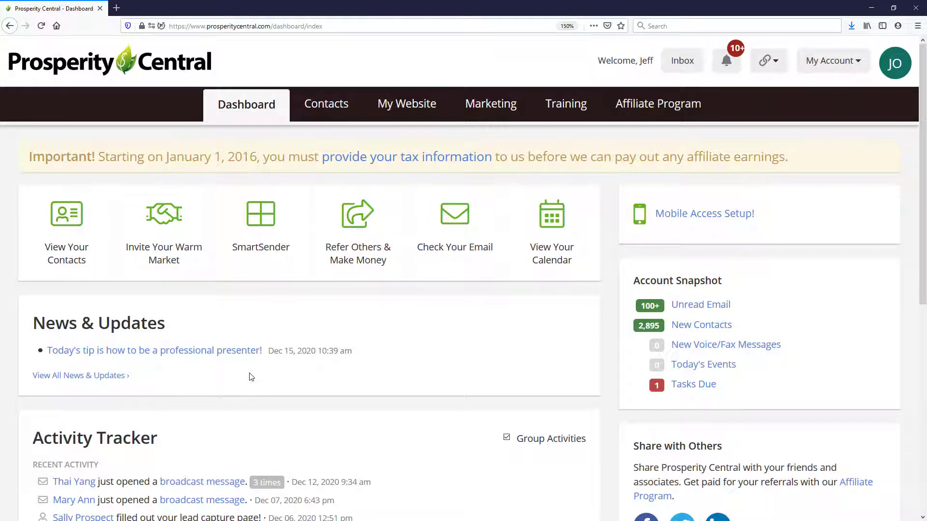
Step: Open SmartSender from the marketing tools
{"action": "left_click", "coordinate": [495, 109]}
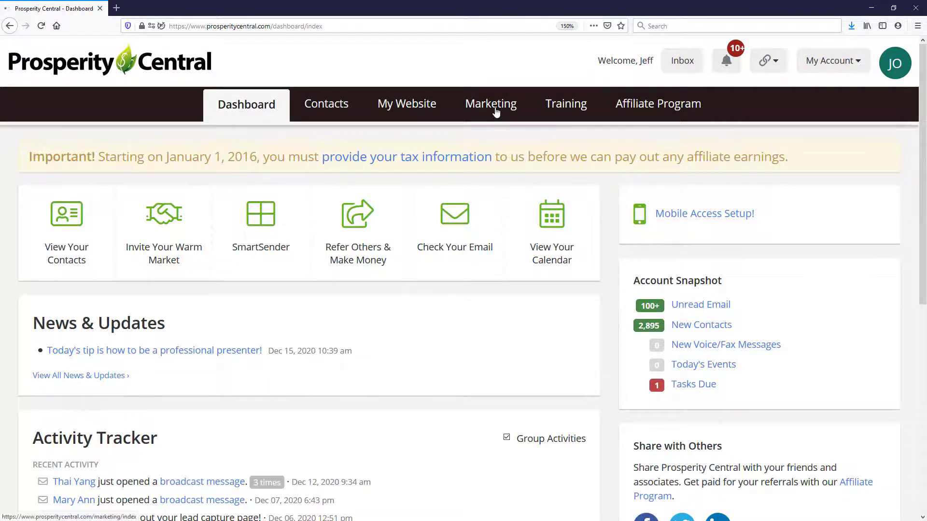
{"action": "scroll", "coordinate": [368, 400], "scroll_direction": "down", "scroll_amount": 10}
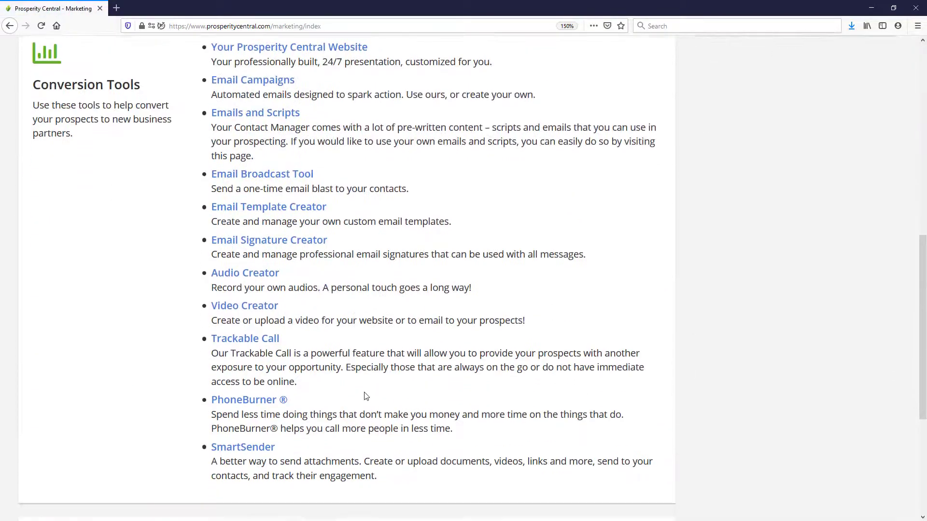
{"action": "left_click", "coordinate": [268, 314]}
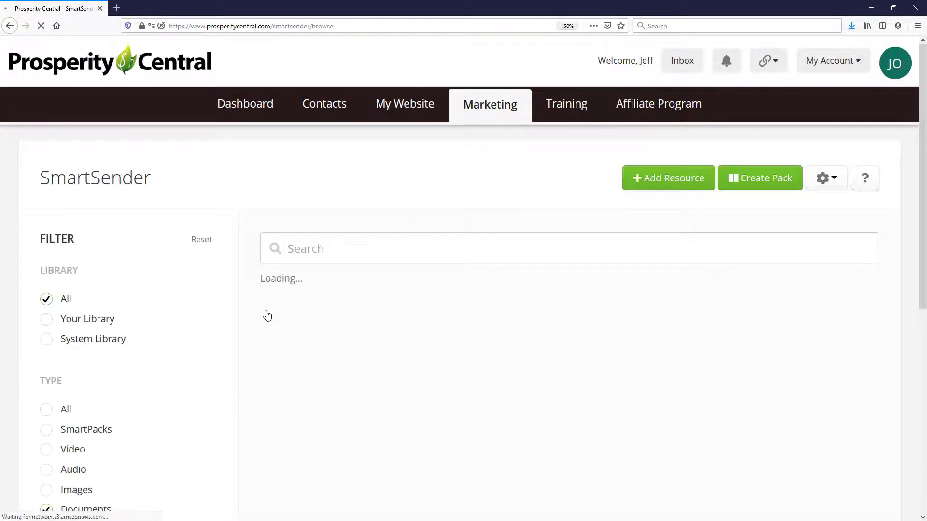
Step: Filter the SmartSender library to show resources of all types
{"action": "scroll", "coordinate": [202, 346], "scroll_direction": "down", "scroll_amount": 5}
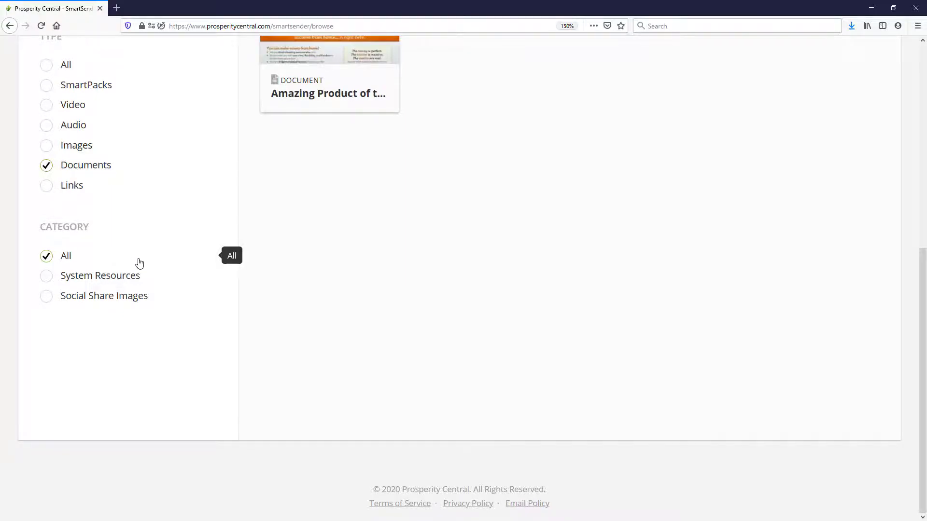
{"action": "scroll", "coordinate": [134, 270], "scroll_direction": "up", "scroll_amount": 7}
{"action": "scroll", "coordinate": [136, 276], "scroll_direction": "down", "scroll_amount": 5}
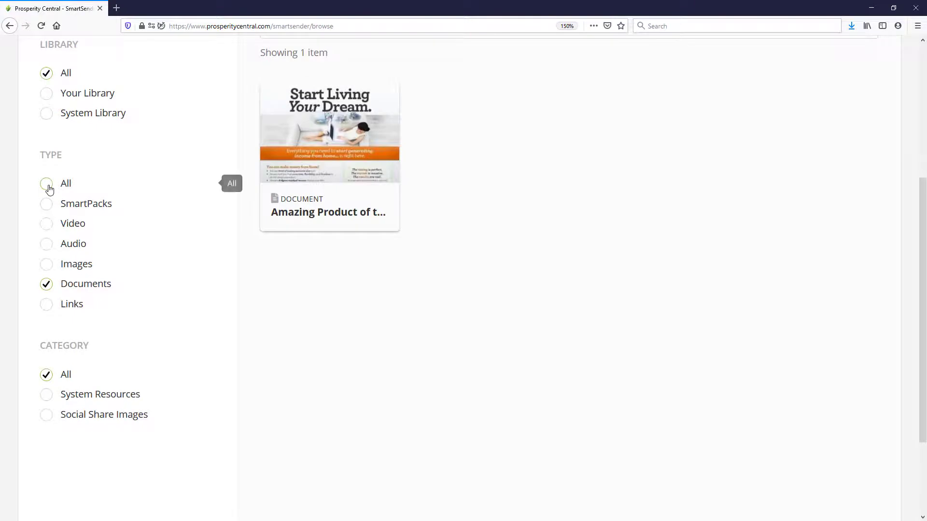
{"action": "left_click", "coordinate": [49, 188]}
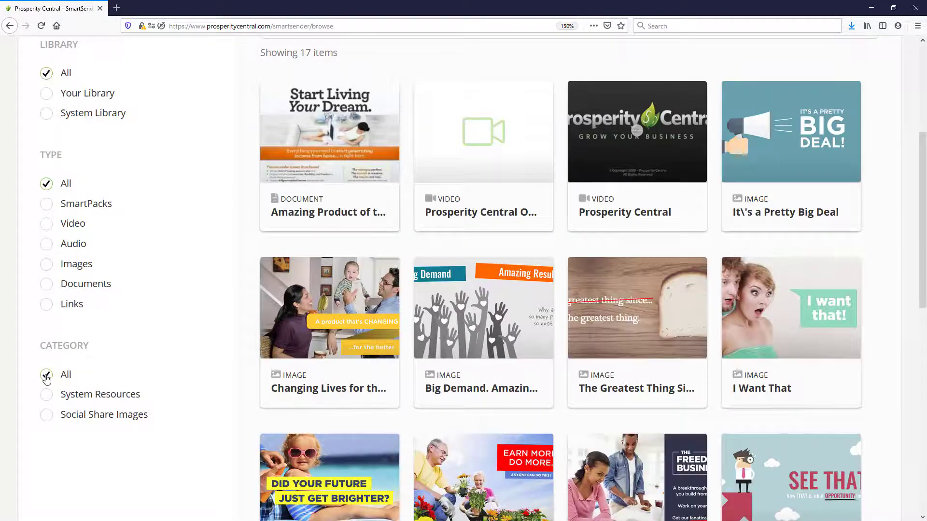
Step: Look through the unfiltered SmartSender library to review the available documents, videos and images
{"action": "scroll", "coordinate": [634, 290], "scroll_direction": "down", "scroll_amount": 10}
{"action": "scroll", "coordinate": [632, 308], "scroll_direction": "up", "scroll_amount": 15}
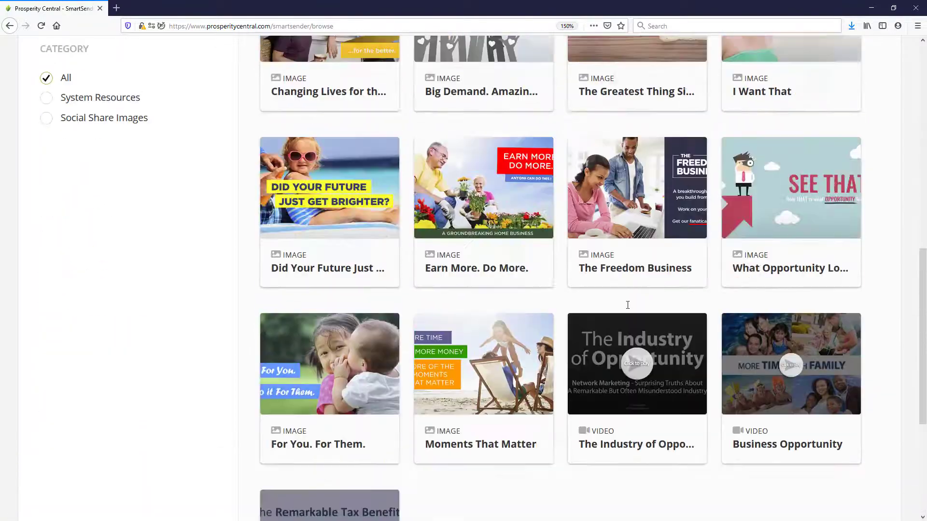
{"action": "scroll", "coordinate": [623, 309], "scroll_direction": "down", "scroll_amount": 1}
{"action": "scroll", "coordinate": [623, 309], "scroll_direction": "down", "scroll_amount": 10}
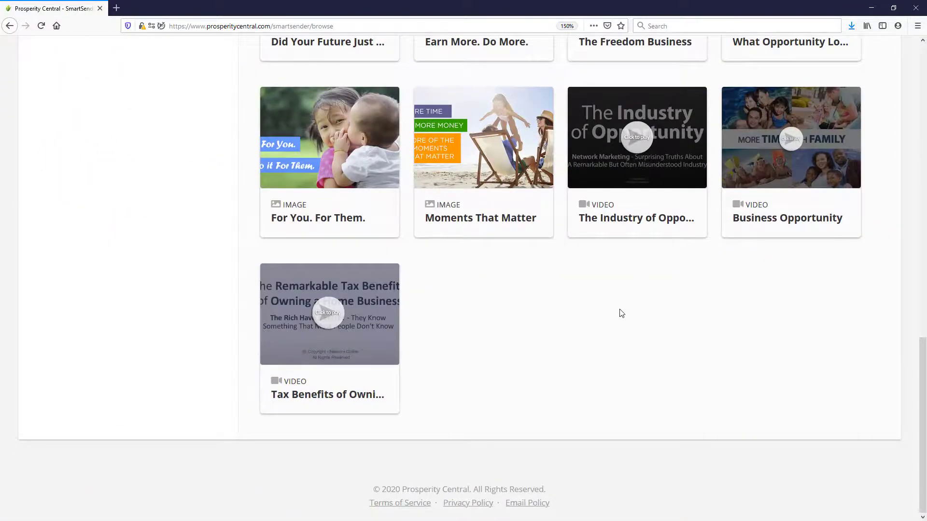
{"action": "scroll", "coordinate": [622, 314], "scroll_direction": "up", "scroll_amount": 15}
{"action": "scroll", "coordinate": [619, 312], "scroll_direction": "down", "scroll_amount": 1}
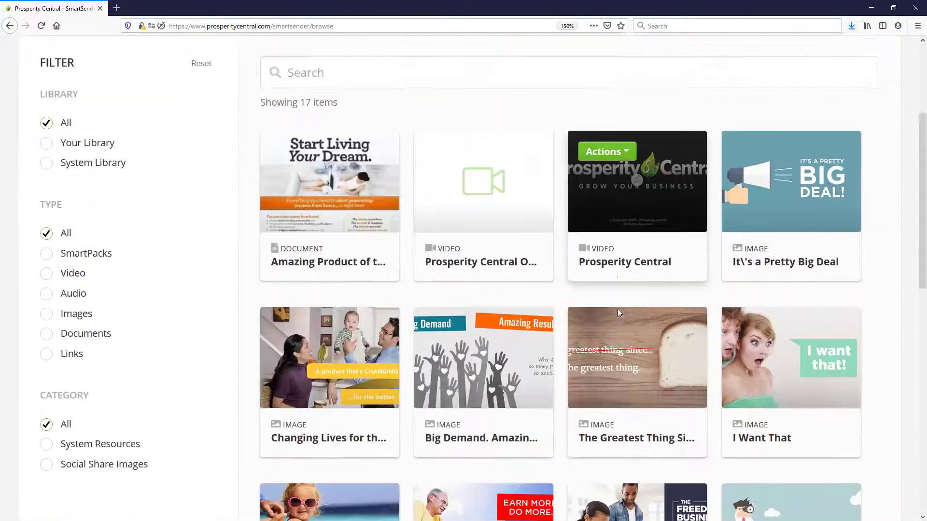
{"action": "scroll", "coordinate": [619, 312], "scroll_direction": "down", "scroll_amount": 1}
{"action": "scroll", "coordinate": [619, 315], "scroll_direction": "down", "scroll_amount": 5}
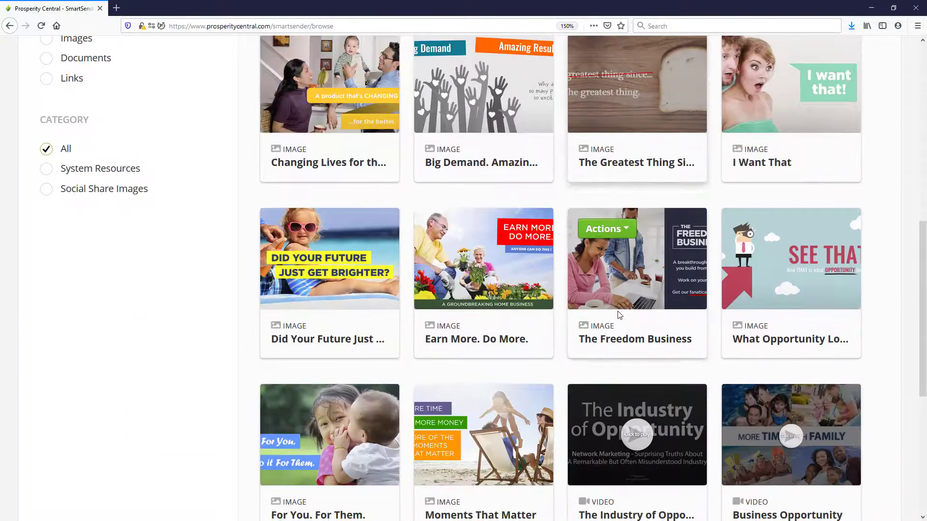
{"action": "scroll", "coordinate": [620, 315], "scroll_direction": "down", "scroll_amount": 3}
{"action": "scroll", "coordinate": [619, 315], "scroll_direction": "down", "scroll_amount": 2}
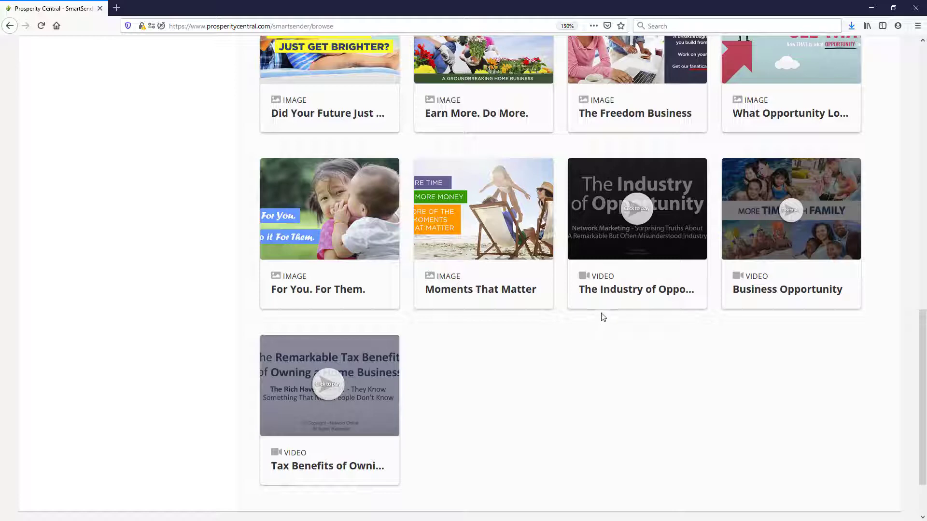
{"action": "scroll", "coordinate": [603, 317], "scroll_direction": "up", "scroll_amount": 5}
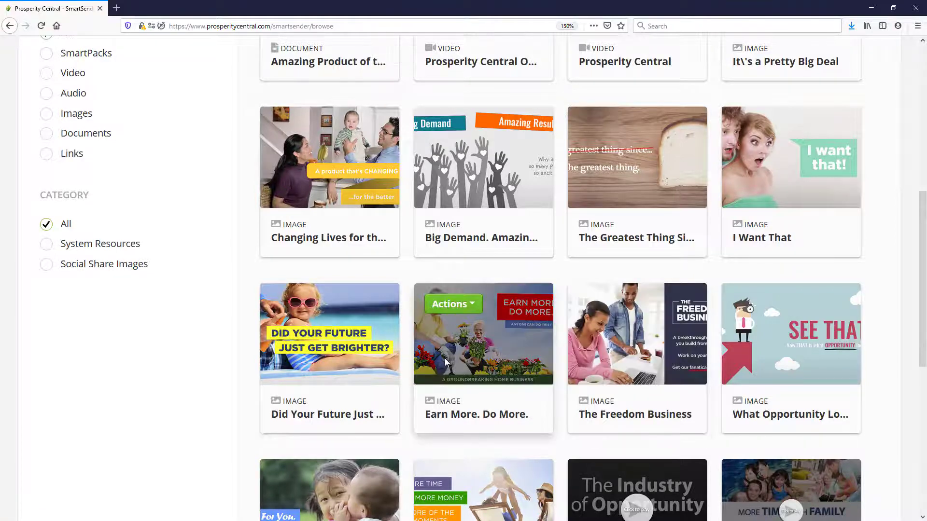
{"action": "scroll", "coordinate": [527, 496], "scroll_direction": "down", "scroll_amount": 3}
{"action": "scroll", "coordinate": [523, 491], "scroll_direction": "up", "scroll_amount": 10}
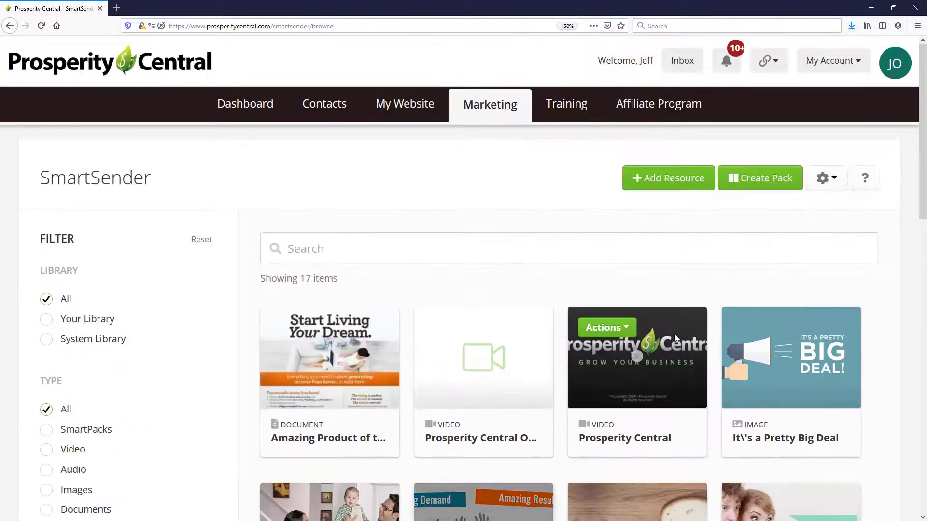
Step: Open SmartSender's category management and create a category named Sales
{"action": "left_click", "coordinate": [828, 179]}
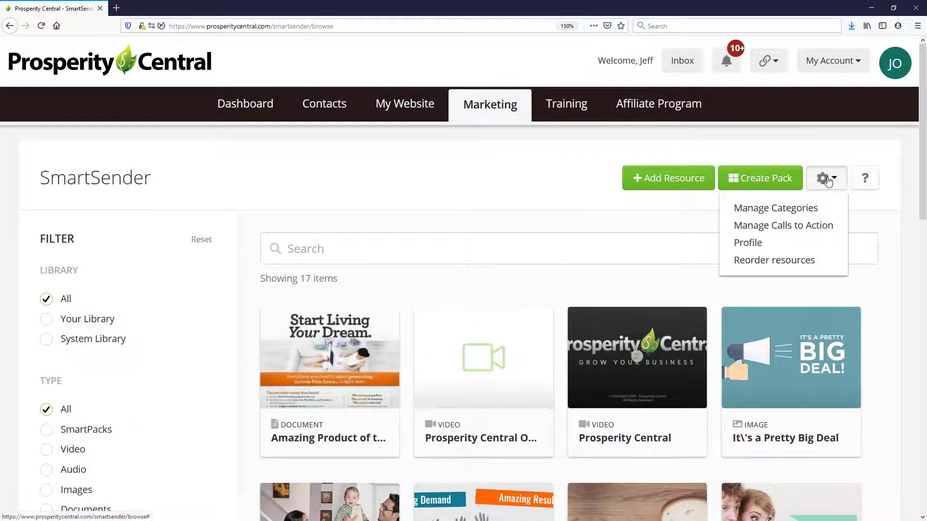
{"action": "left_click", "coordinate": [786, 214]}
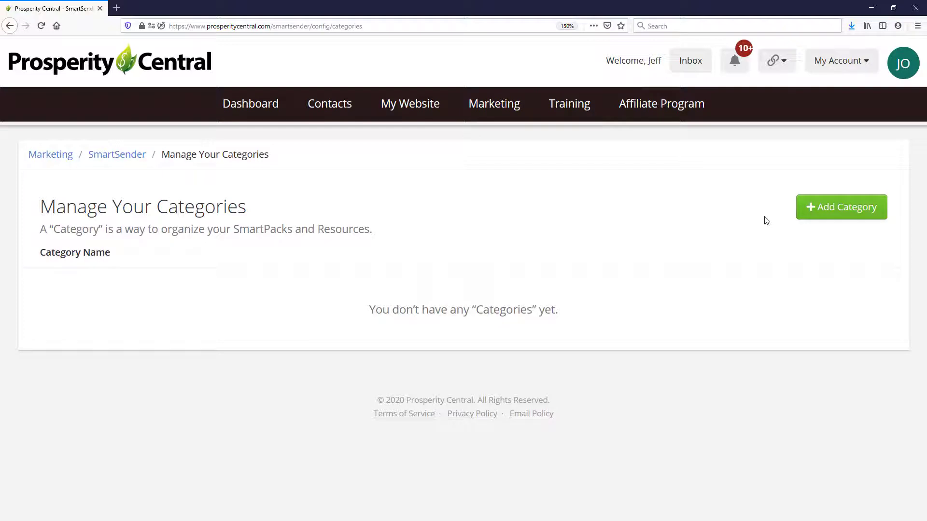
{"action": "left_click", "coordinate": [828, 208]}
{"action": "type", "text": "Sales"}
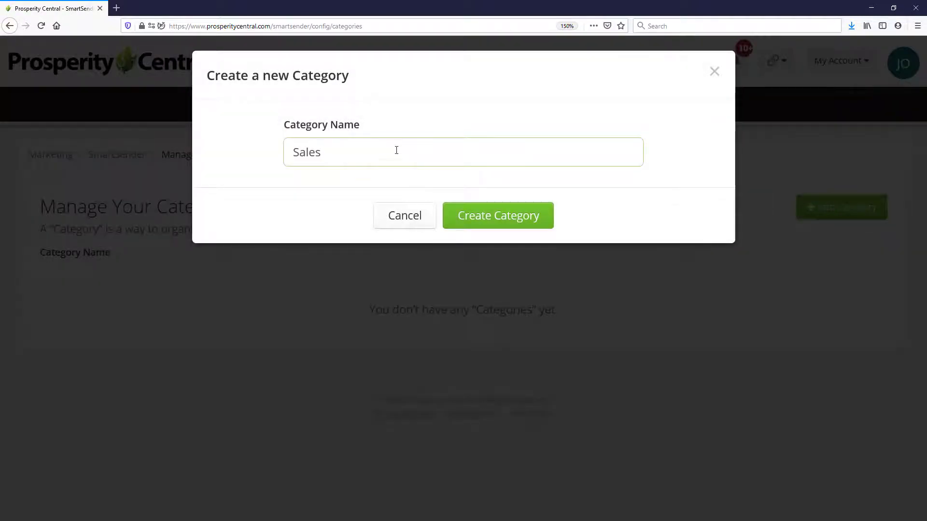
{"action": "left_click", "coordinate": [481, 217]}
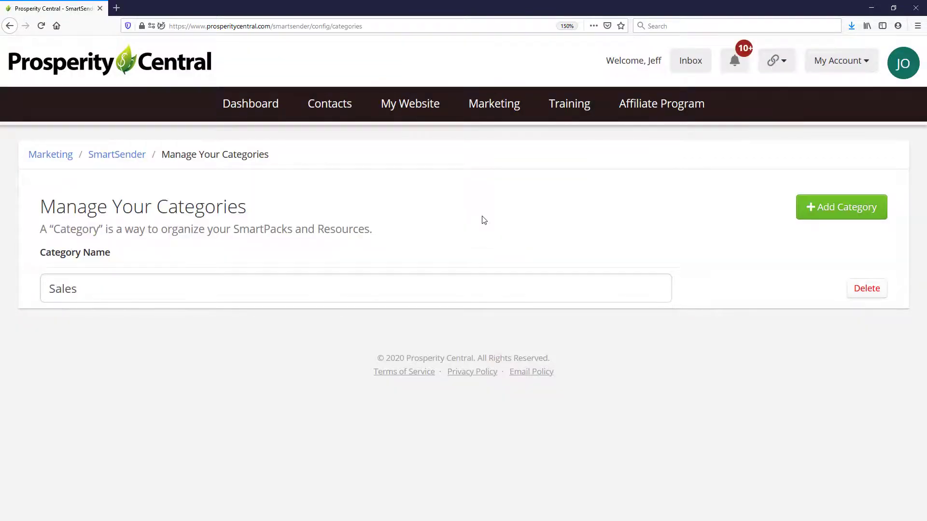
Step: Create a second SmartSender category named Training
{"action": "left_click", "coordinate": [847, 212]}
{"action": "left_click", "coordinate": [378, 147]}
{"action": "type", "text": "Training"}
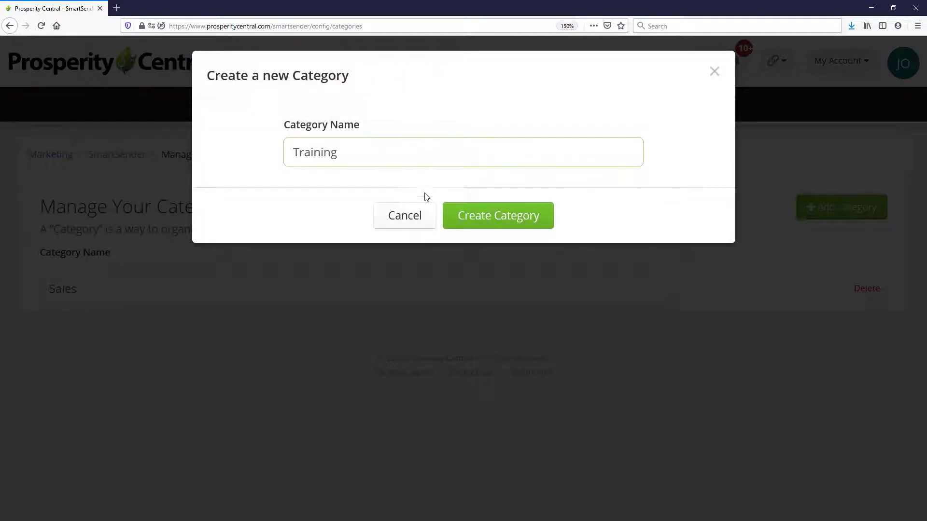
{"action": "left_click", "coordinate": [491, 214]}
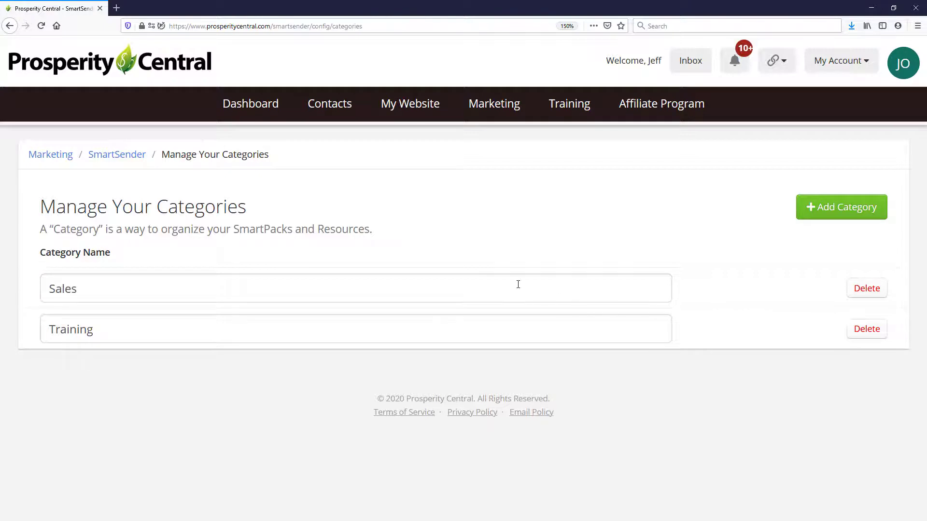
Step: Try renaming the Sales category to Sales 123 and restore its name to Sales
{"action": "left_click", "coordinate": [107, 287]}
{"action": "left_click_drag", "start_coordinate": [82, 288], "coordinate": [29, 288]}
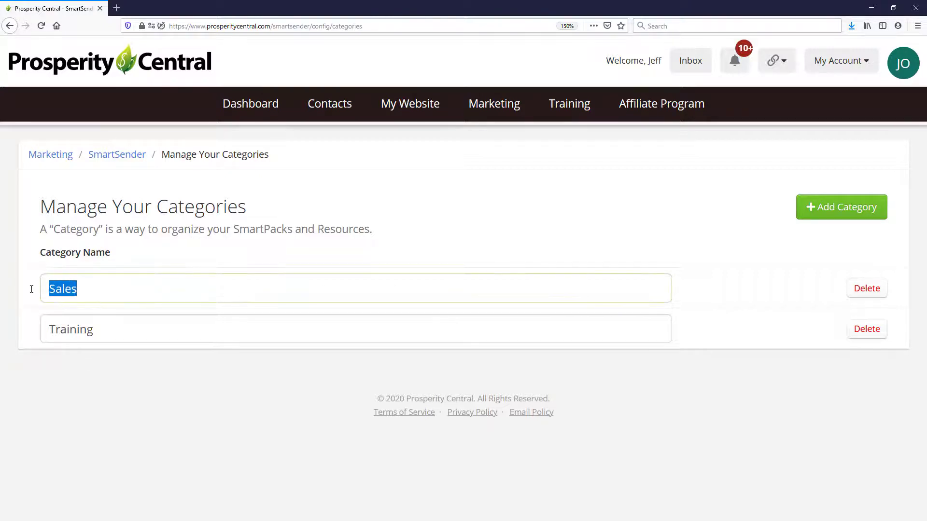
{"action": "type", "text": "Sa"}
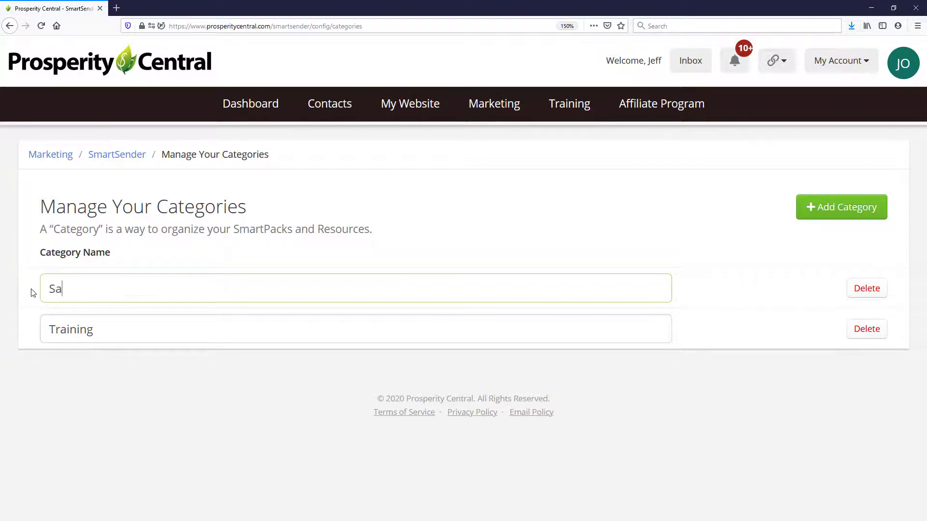
{"action": "type", "text": "les 123"}
{"action": "key", "text": "BackSpace"}
{"action": "key", "text": "BackSpace"}
{"action": "key", "text": "BackSpace"}
{"action": "key", "text": "BackSpace"}
{"action": "left_click", "coordinate": [147, 392]}
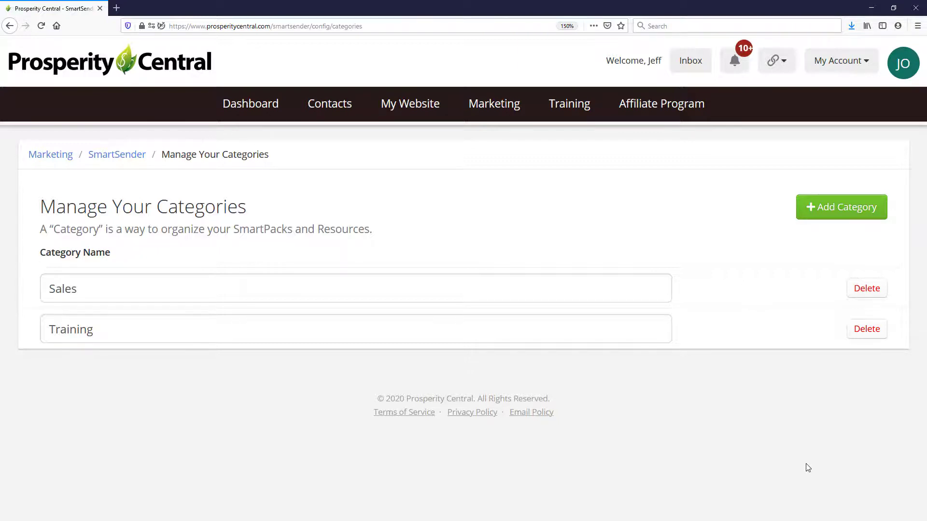
Step: Return to the SmartSender library and open the Amazing Product document for editing
{"action": "left_click", "coordinate": [103, 156]}
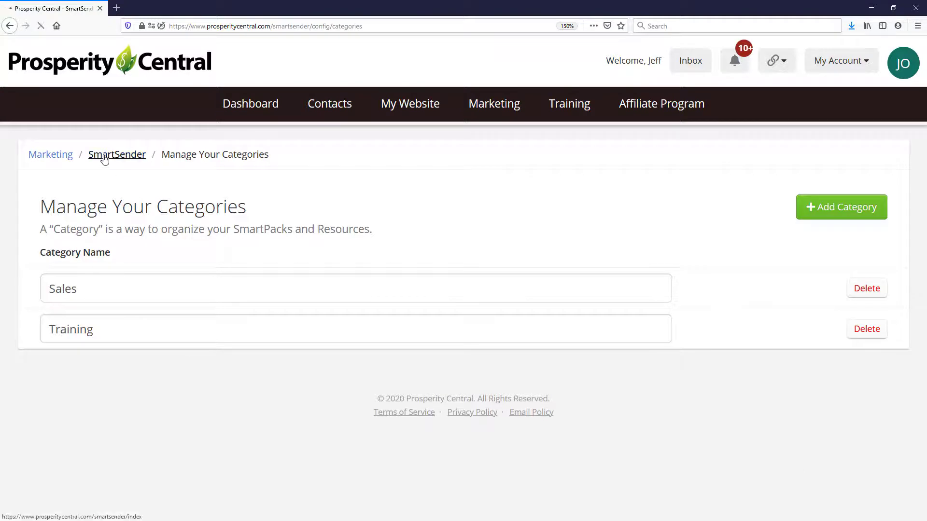
{"action": "scroll", "coordinate": [356, 318], "scroll_direction": "down", "scroll_amount": 3}
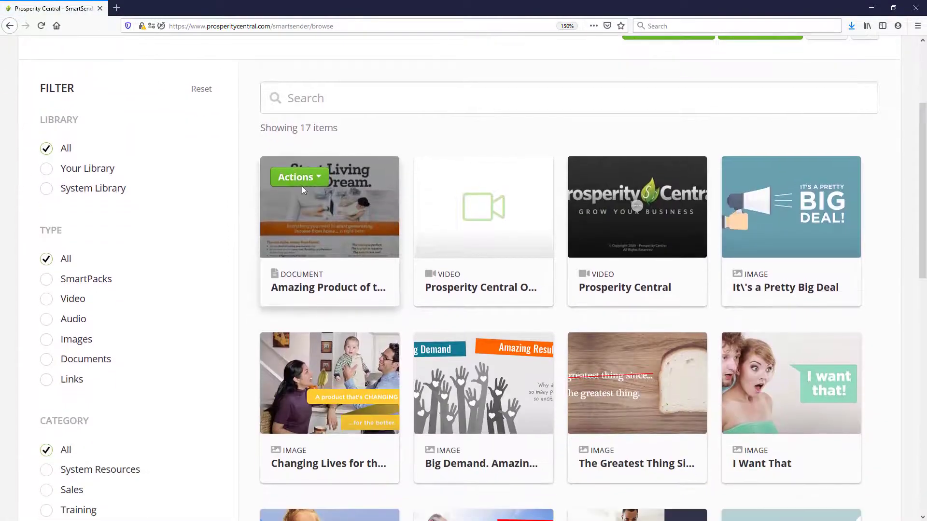
{"action": "left_click", "coordinate": [309, 183]}
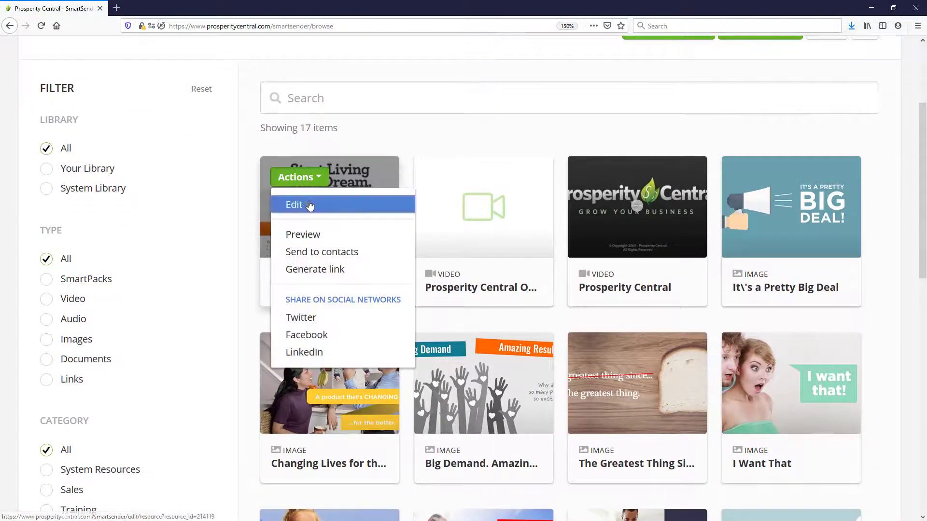
{"action": "left_click", "coordinate": [314, 201]}
Step: Assign the Sales category to the Amazing Product document
{"action": "scroll", "coordinate": [394, 228], "scroll_direction": "down", "scroll_amount": 11}
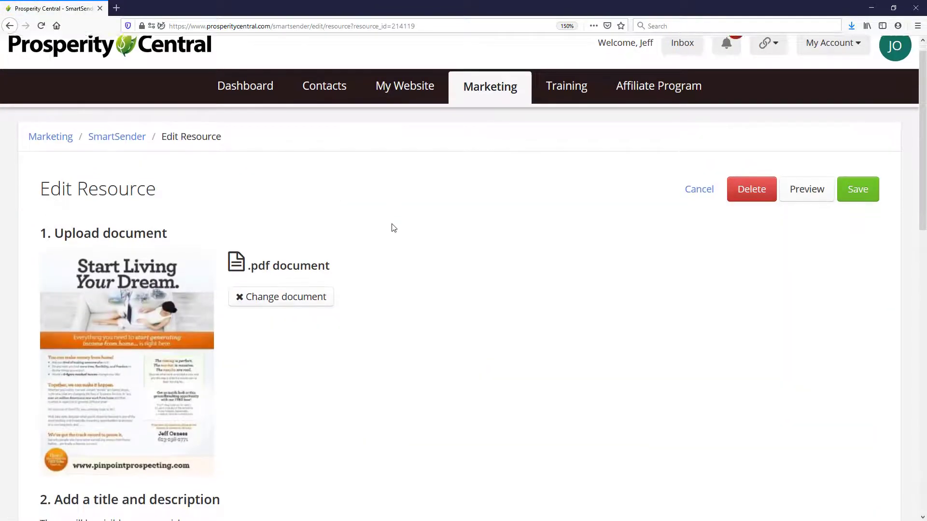
{"action": "scroll", "coordinate": [398, 229], "scroll_direction": "down", "scroll_amount": 3}
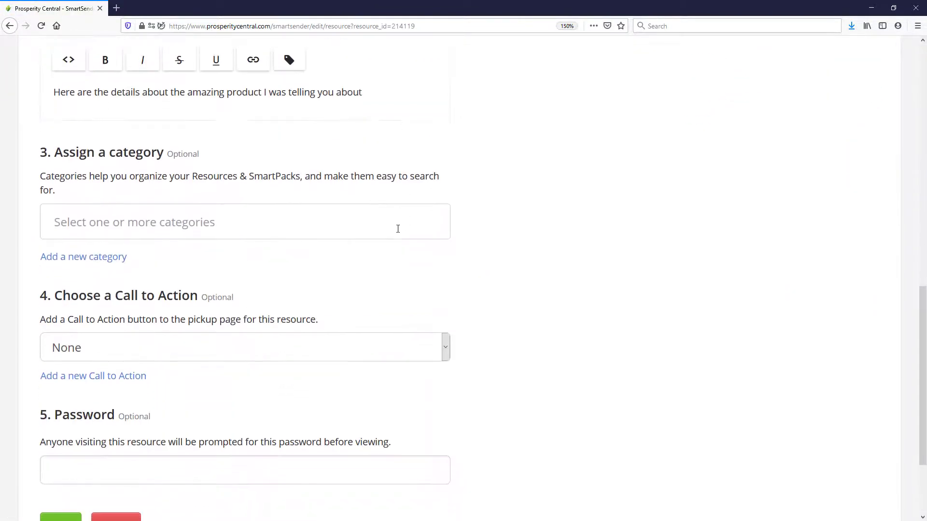
{"action": "scroll", "coordinate": [397, 231], "scroll_direction": "up", "scroll_amount": 3}
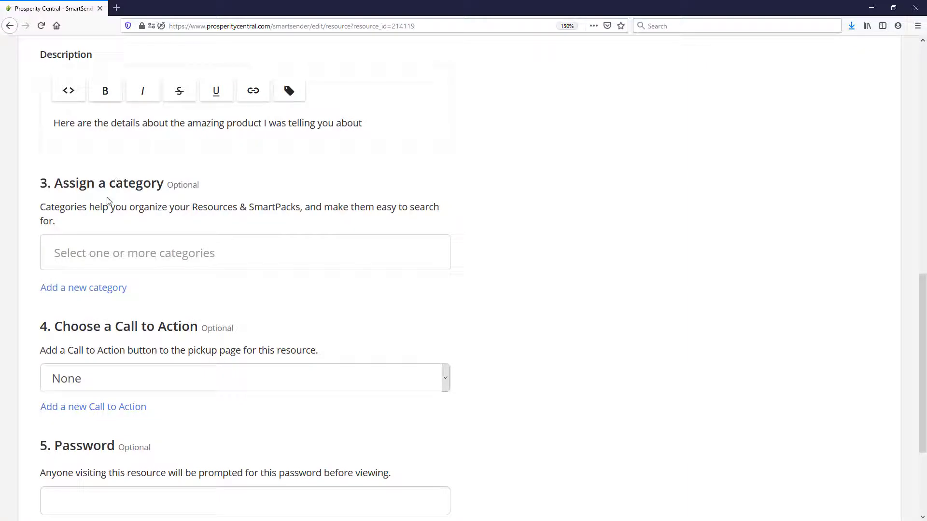
{"action": "left_click", "coordinate": [83, 251]}
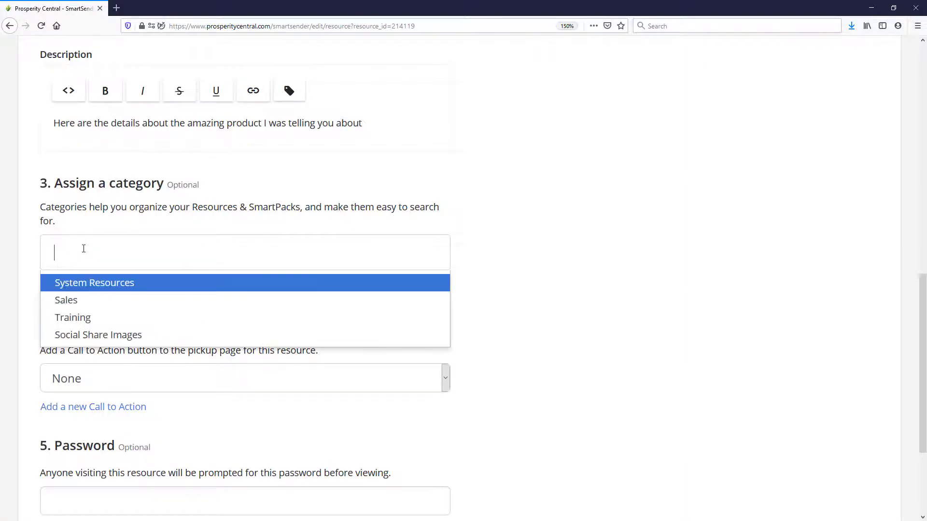
{"action": "left_click", "coordinate": [74, 303]}
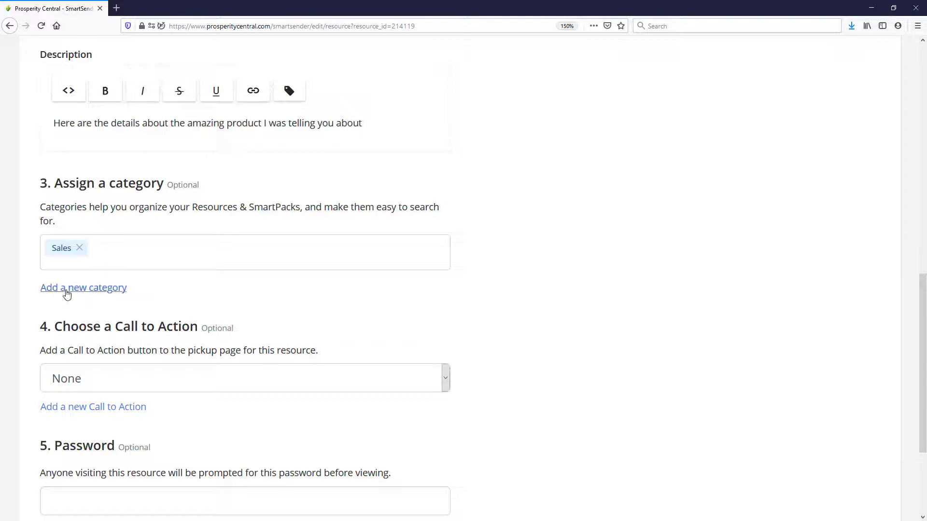
Step: Create a new category named Product from within the document's category settings
{"action": "left_click", "coordinate": [67, 294]}
{"action": "type", "text": "Product"}
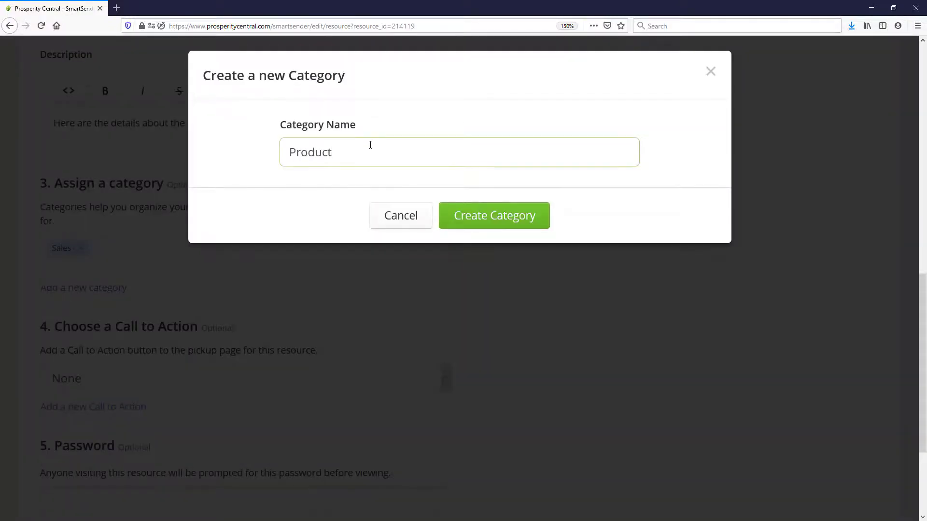
{"action": "left_click", "coordinate": [513, 219]}
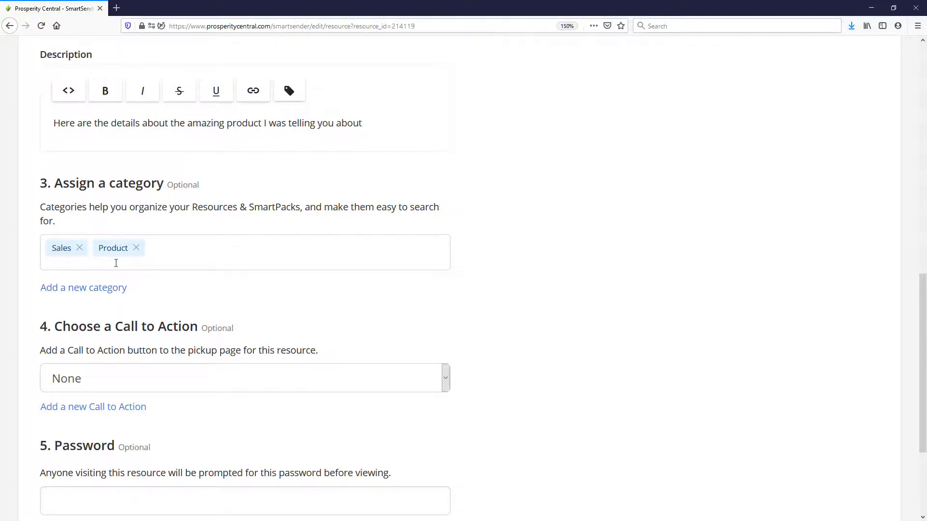
Step: Save the document's category changes and return to the SmartSender library
{"action": "scroll", "coordinate": [205, 302], "scroll_direction": "down", "scroll_amount": 3}
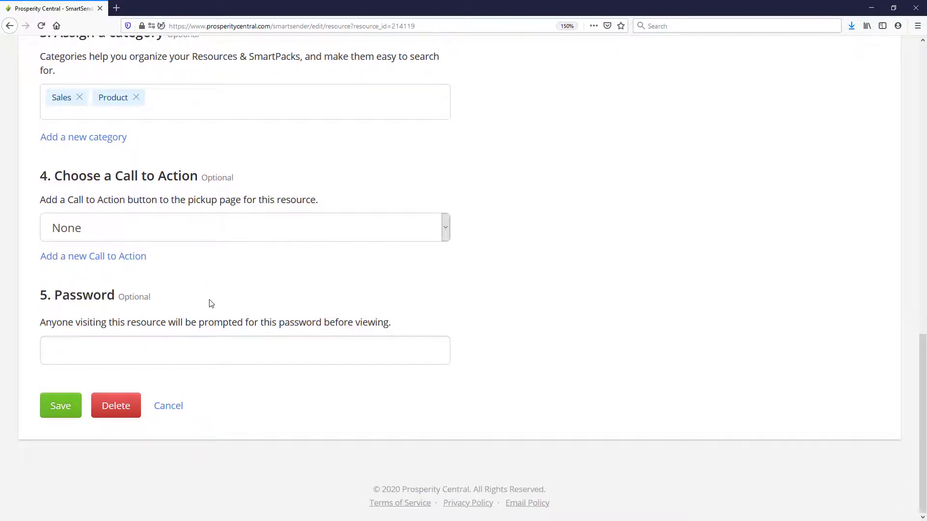
{"action": "left_click", "coordinate": [55, 407]}
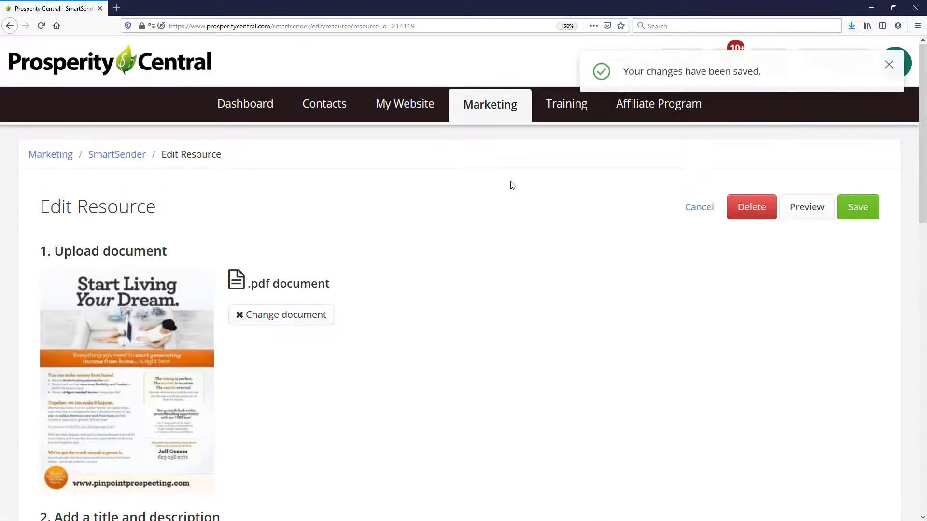
{"action": "left_click", "coordinate": [119, 158]}
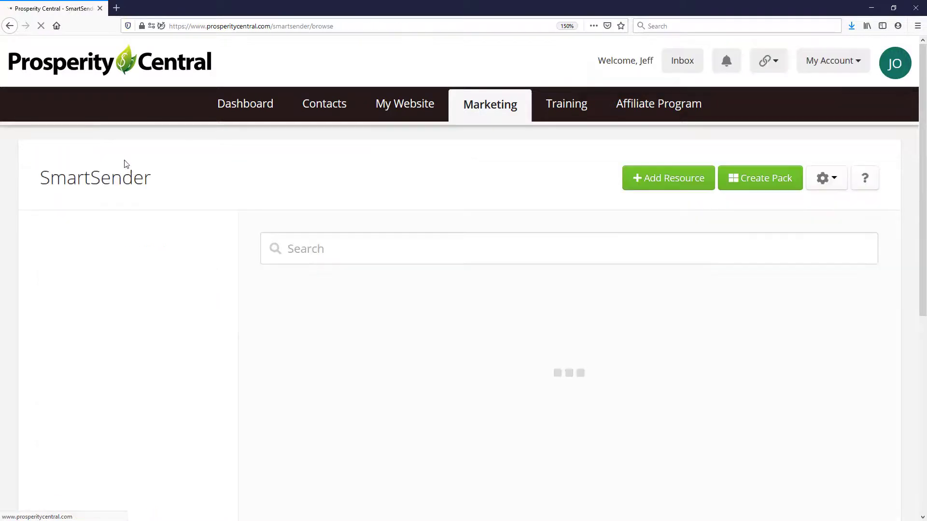
Step: Filter the SmartSender library by the Sales category and review the resources listed under it
{"action": "scroll", "coordinate": [90, 234], "scroll_direction": "down", "scroll_amount": 5}
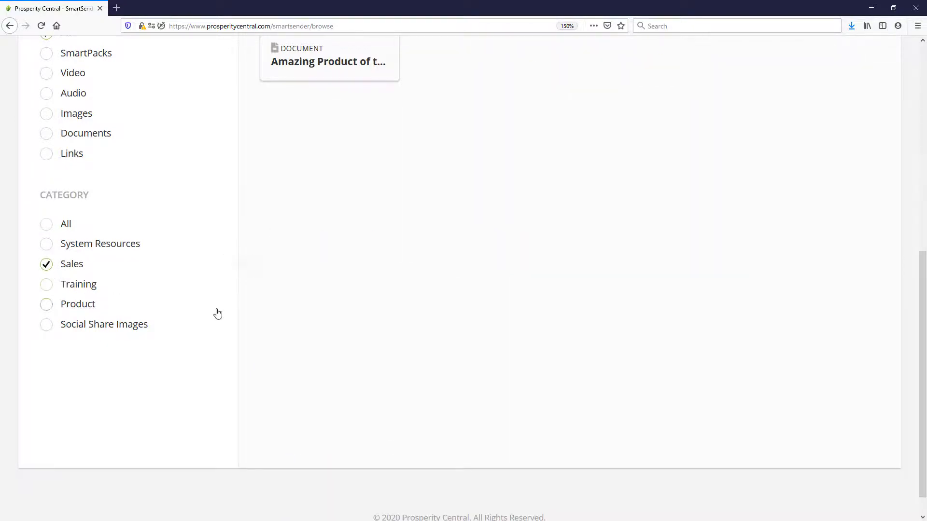
{"action": "scroll", "coordinate": [218, 315], "scroll_direction": "up", "scroll_amount": 6}
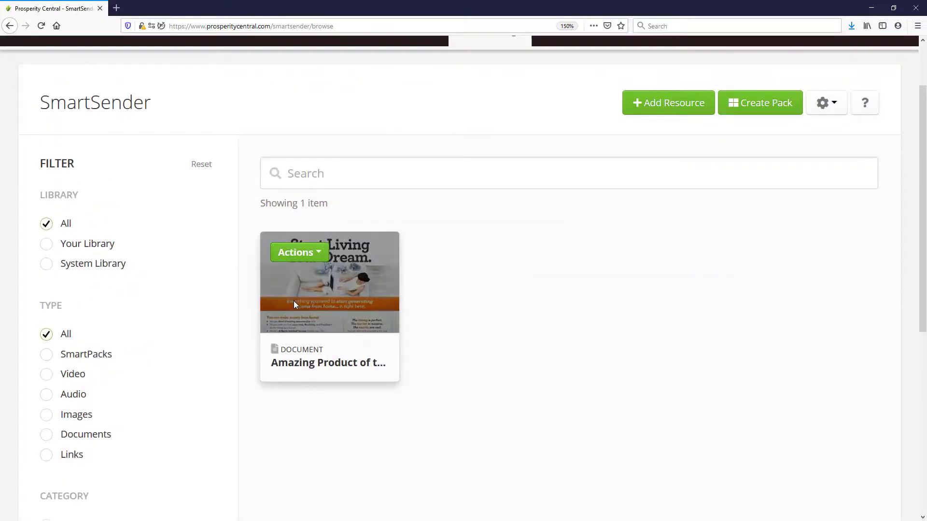
Step: Filter the SmartSender library by the Product category and check that the Amazing Product document is listed under it
{"action": "scroll", "coordinate": [293, 303], "scroll_direction": "down", "scroll_amount": 4}
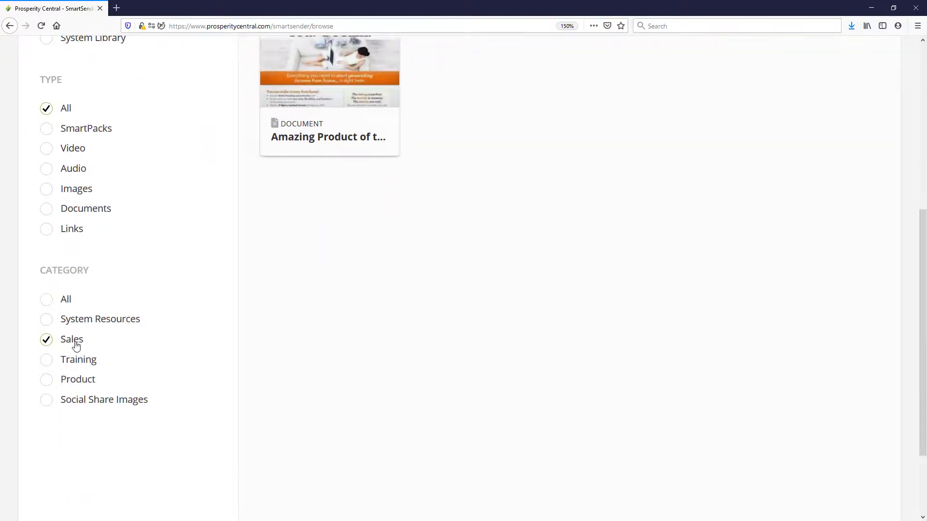
{"action": "scroll", "coordinate": [76, 345], "scroll_direction": "down", "scroll_amount": 2}
{"action": "left_click", "coordinate": [76, 306]}
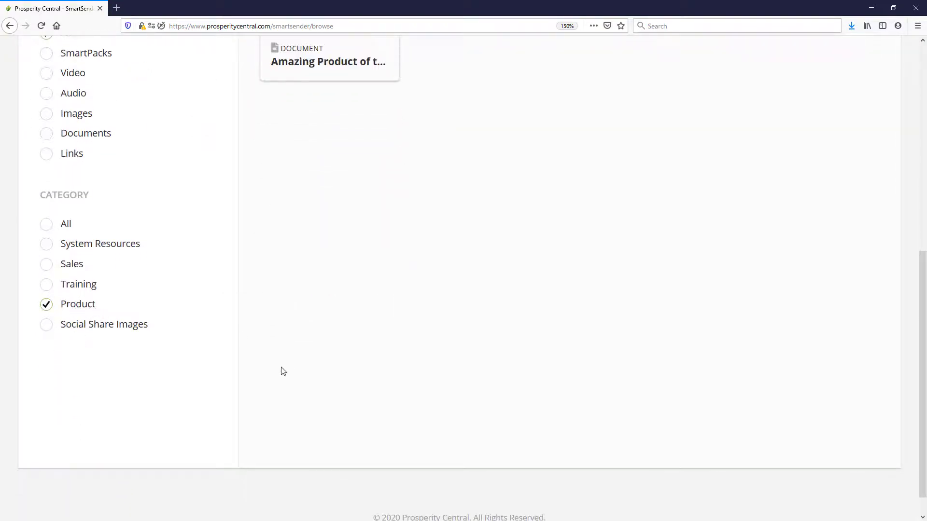
{"action": "scroll", "coordinate": [312, 360], "scroll_direction": "up", "scroll_amount": 7}
{"action": "scroll", "coordinate": [308, 349], "scroll_direction": "down", "scroll_amount": 3}
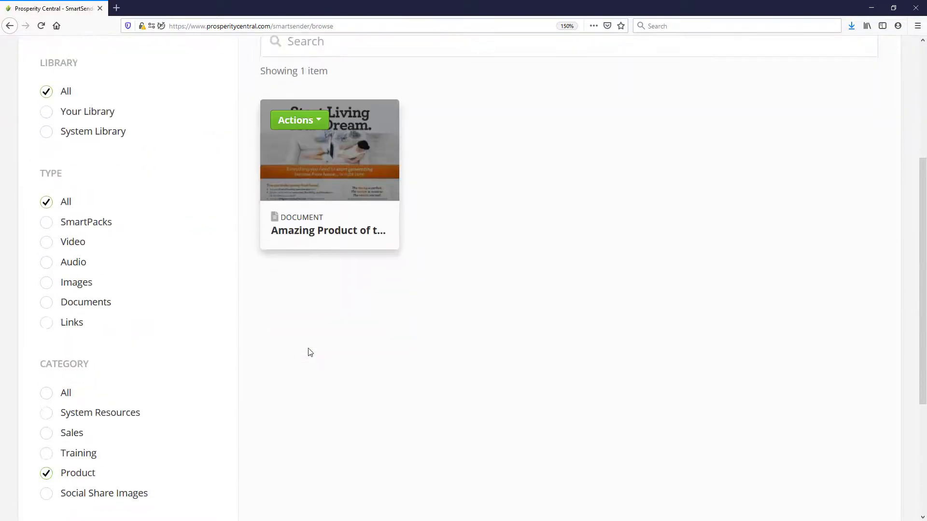
{"action": "scroll", "coordinate": [311, 352], "scroll_direction": "down", "scroll_amount": 3}
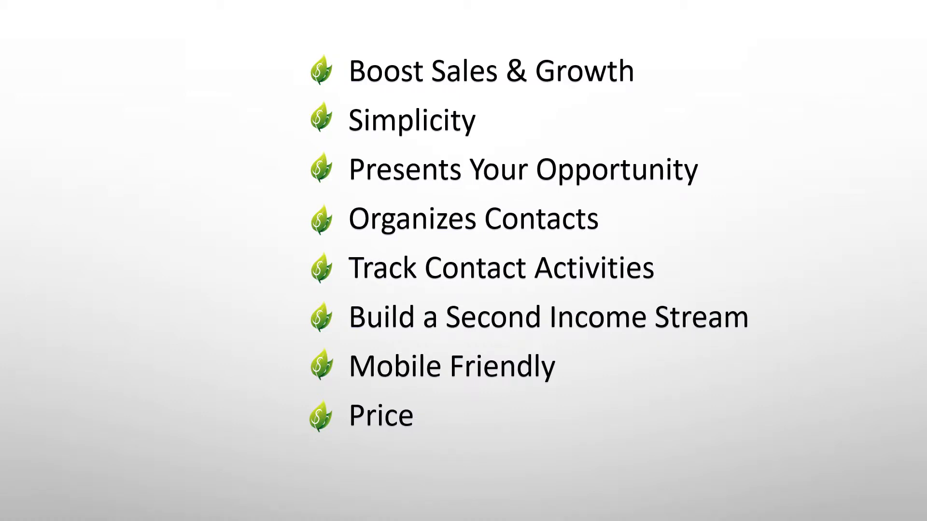
{"action": "key", "text": "Right"}
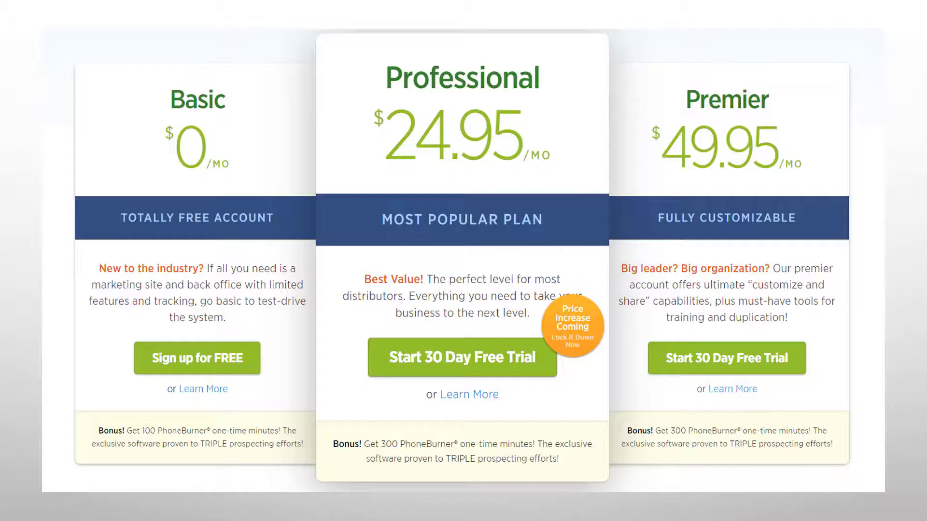